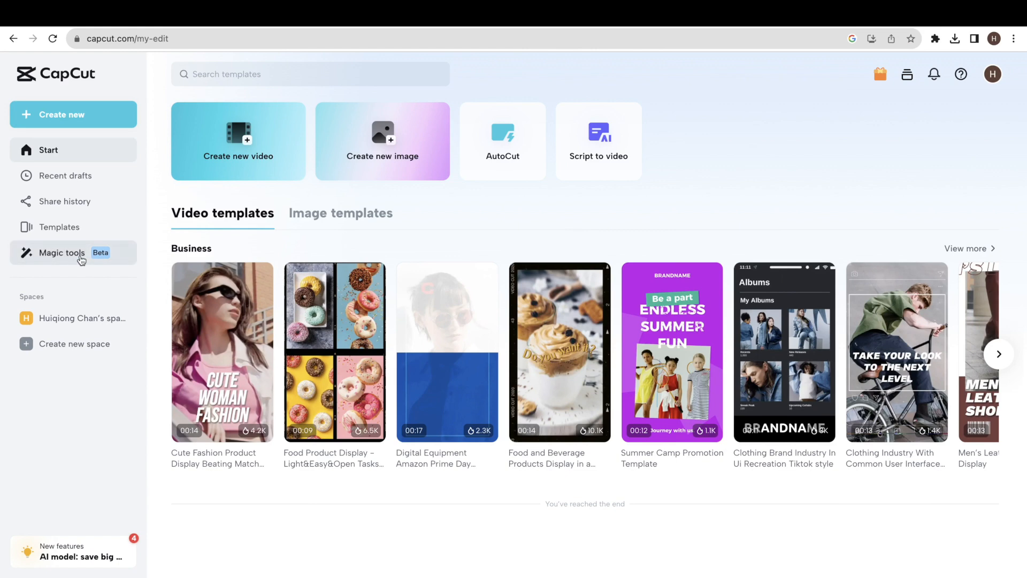
Step: Go to the Magic tools collection to reach the Video upscaler
click(61, 252)
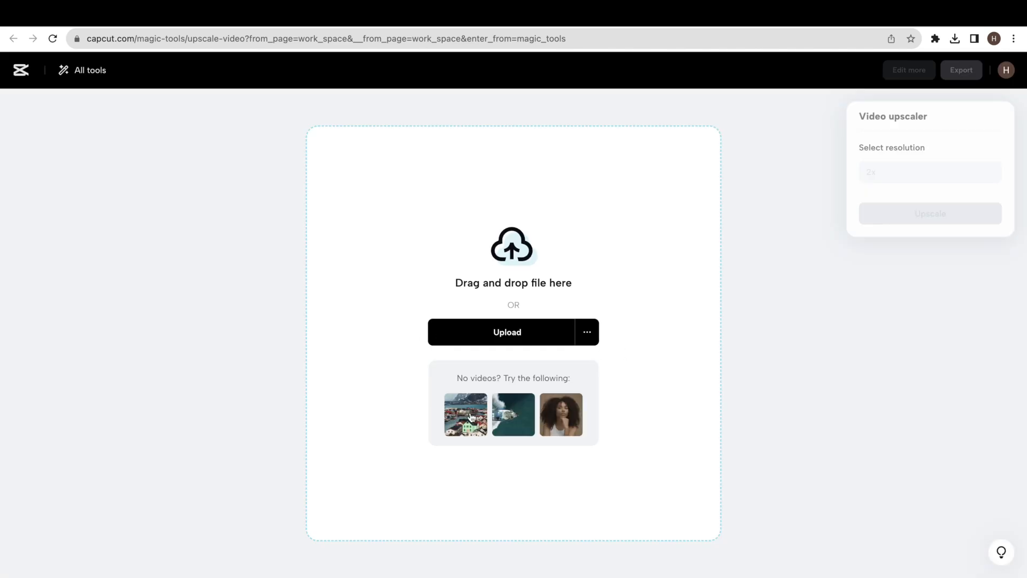
Step: Load the harbour-houses sample clip into the upscaler at 2x and play it back
click(470, 417)
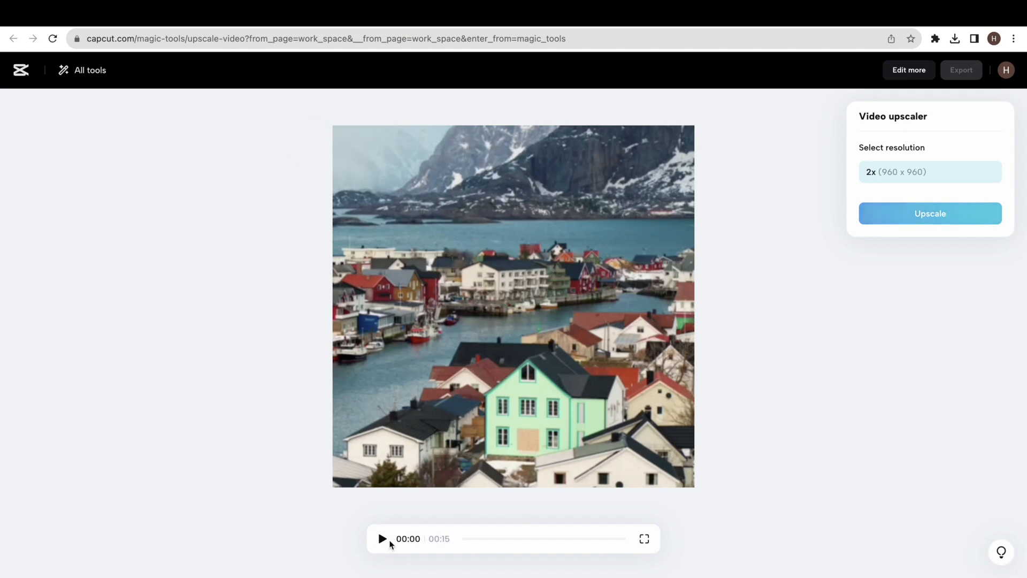
click(383, 540)
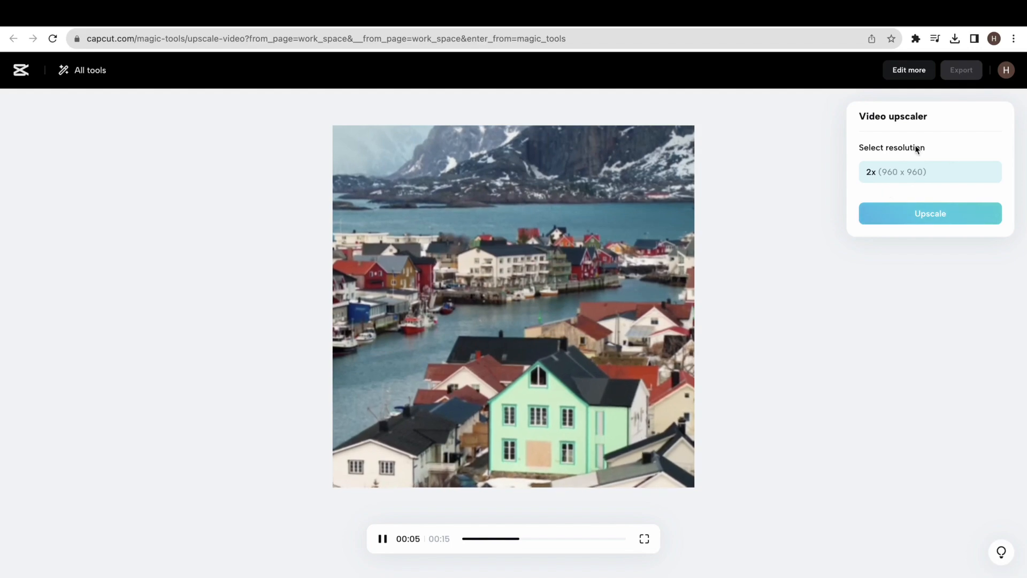
Step: Start upscaling the sample, then return to Magic tools to swap in the woman-in-red video
click(912, 218)
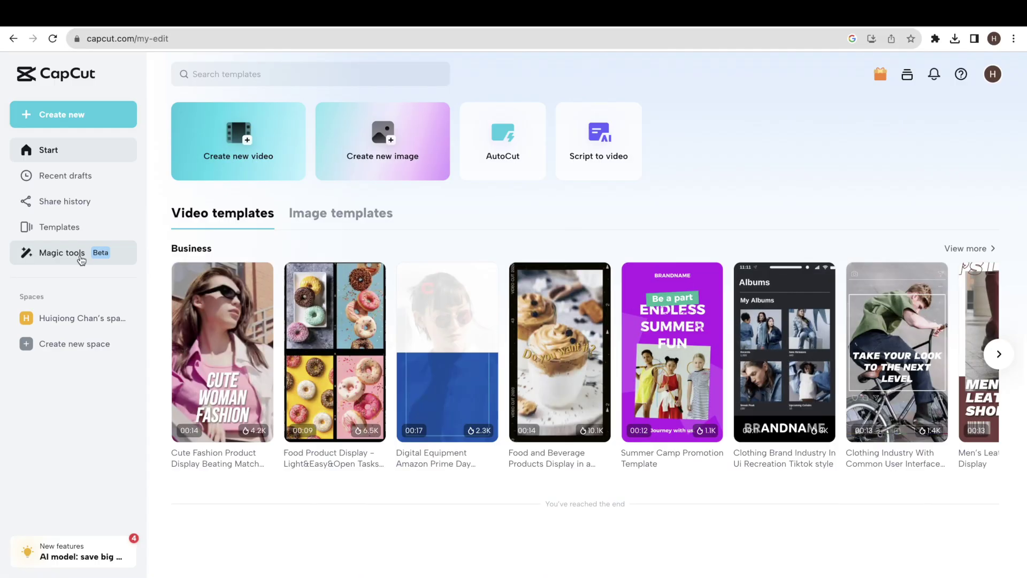
click(80, 254)
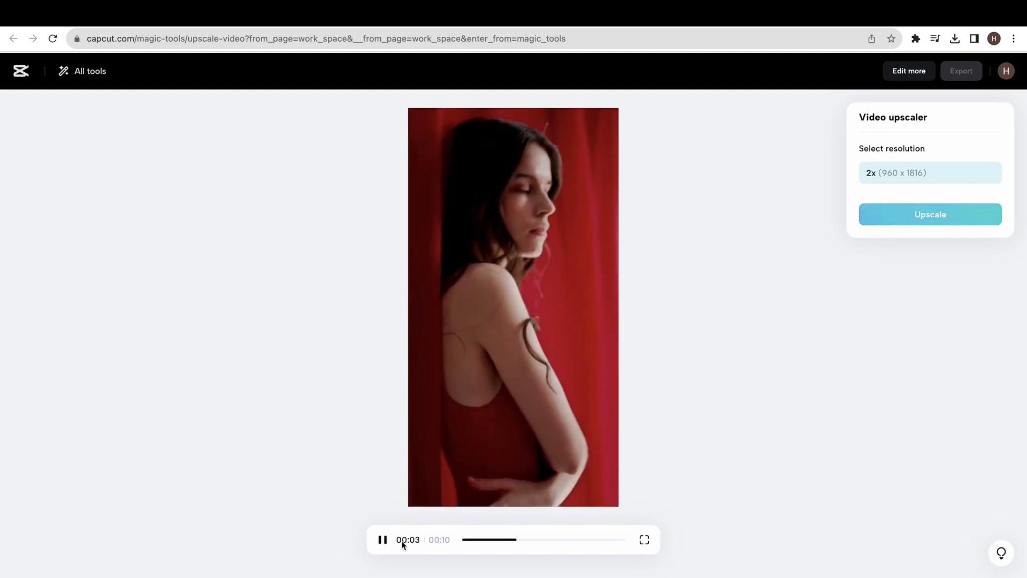
Step: Generate the 2x (960 x 1816) upscaled version of the woman-in-red portrait clip
click(915, 217)
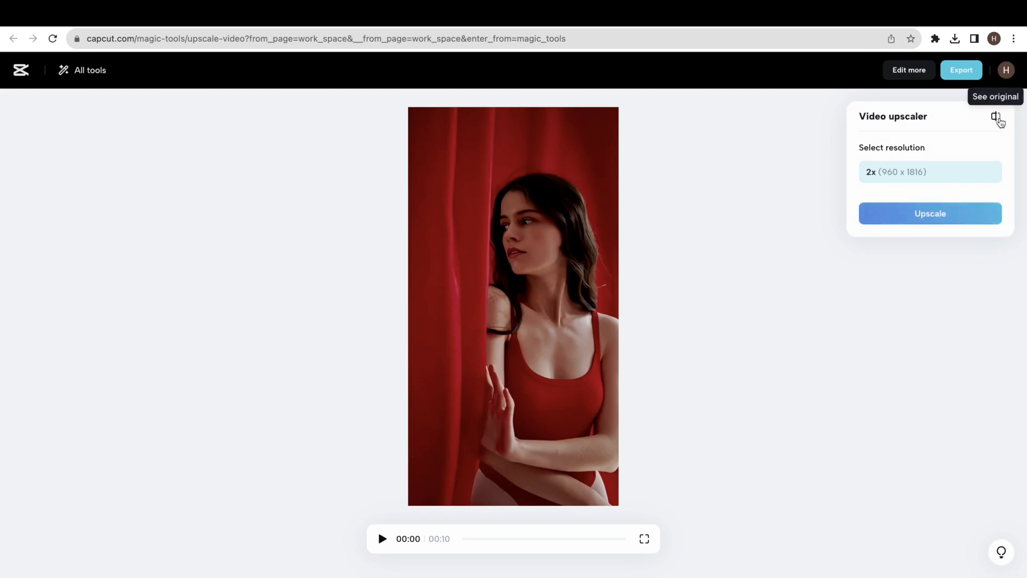
Step: Toggle See original/See changes several times to compare sharpness, then export the upscaled video
click(996, 117)
click(996, 117)
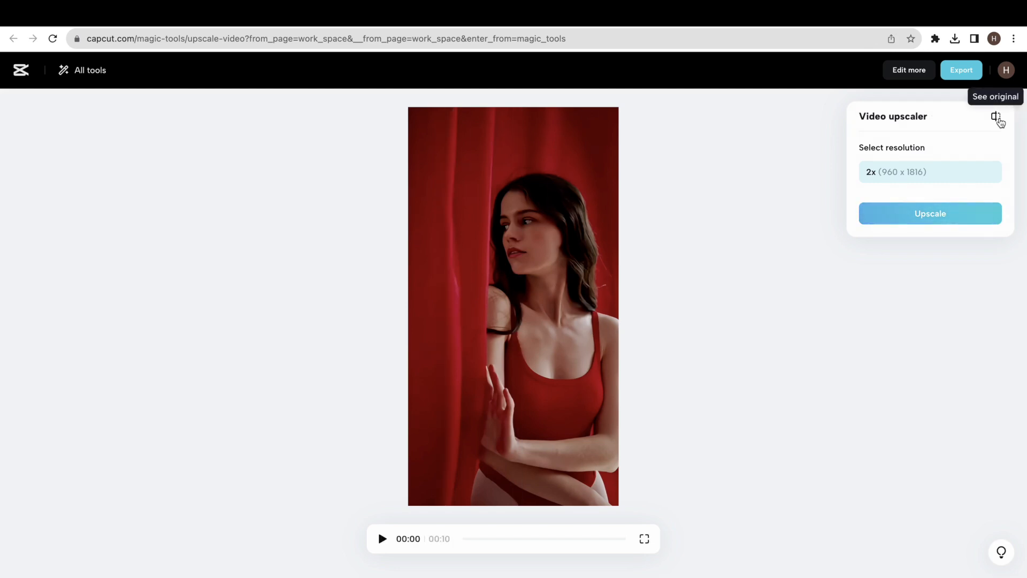
click(997, 118)
click(996, 117)
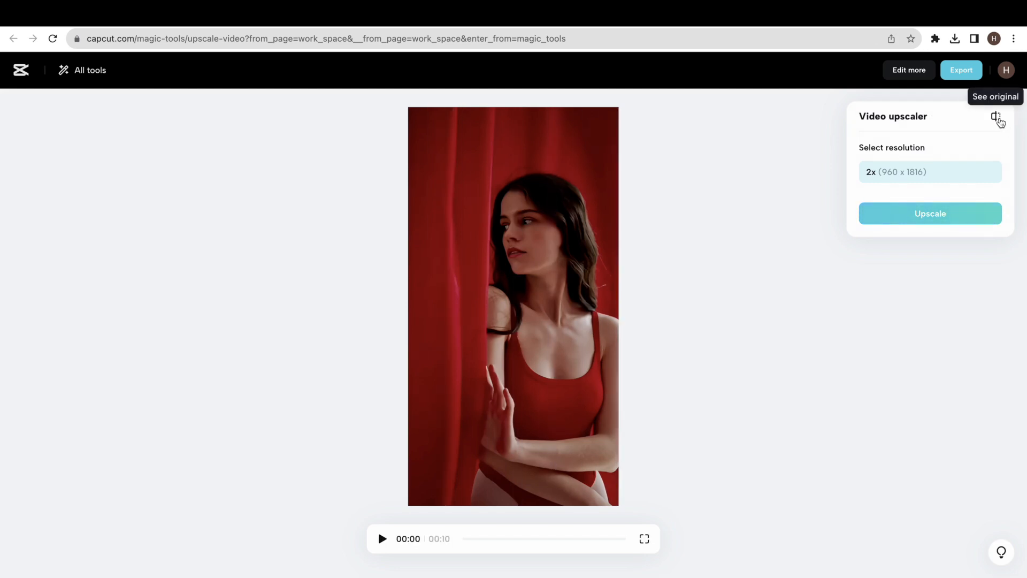
click(996, 117)
click(997, 118)
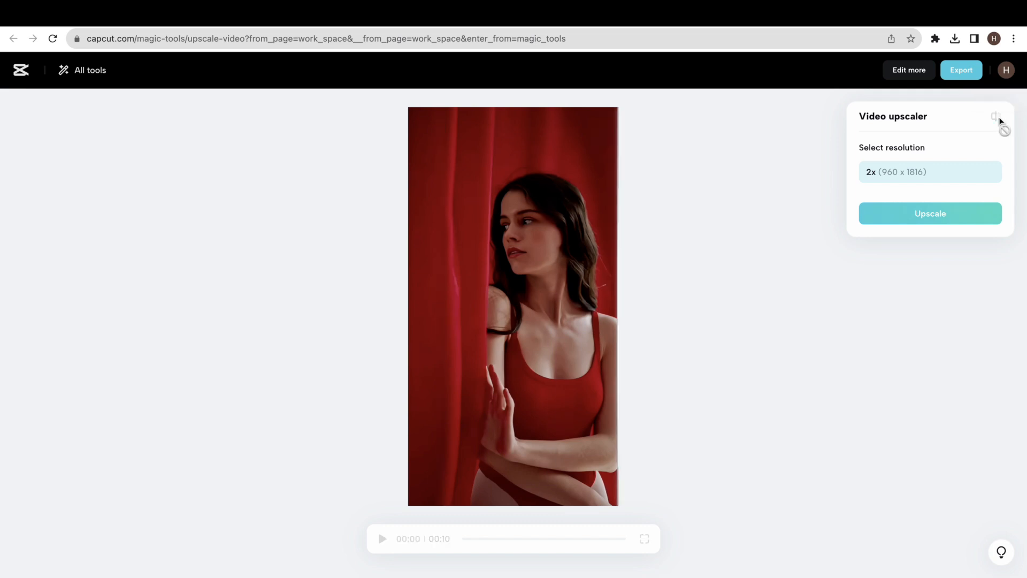
click(961, 72)
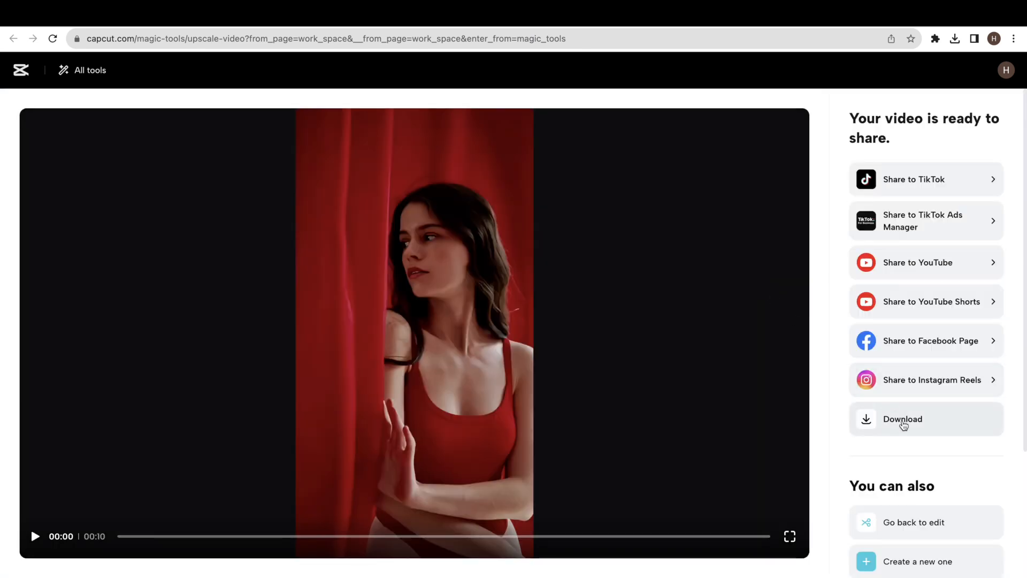
Step: Download the exported upscaled portrait video as an MP4 to the computer
click(893, 424)
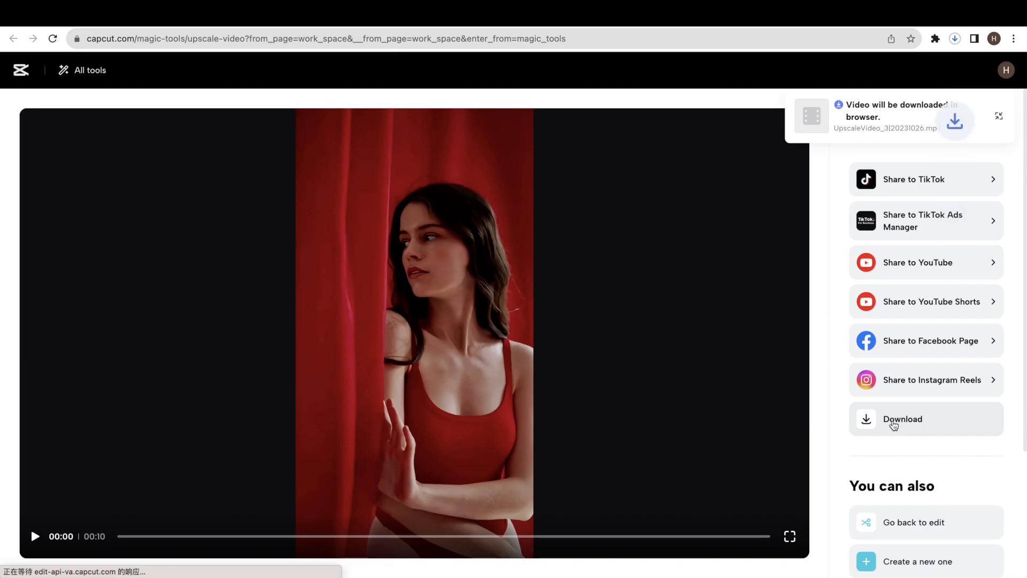